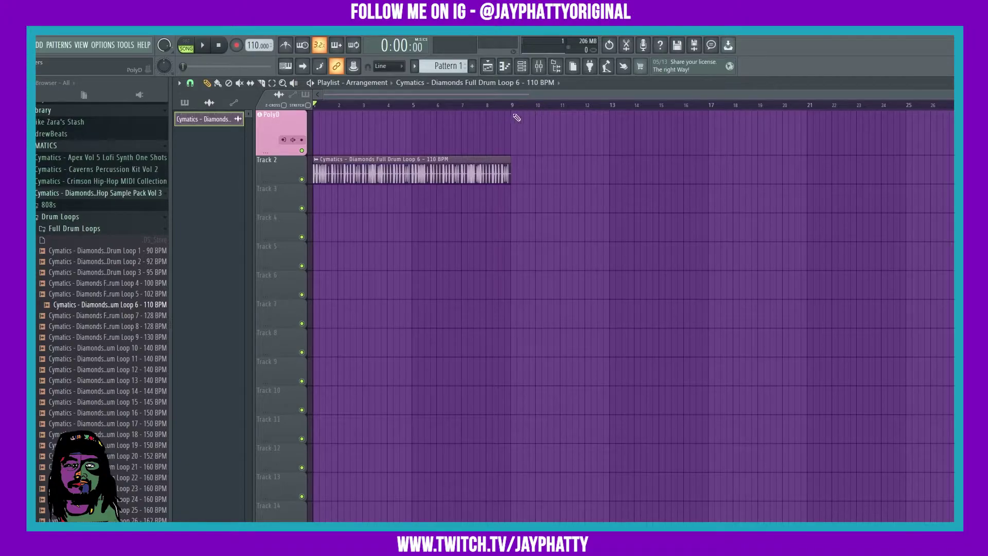
# Step: Open the audio settings and review the list of available input/output devices
pyautogui.click(100, 47)
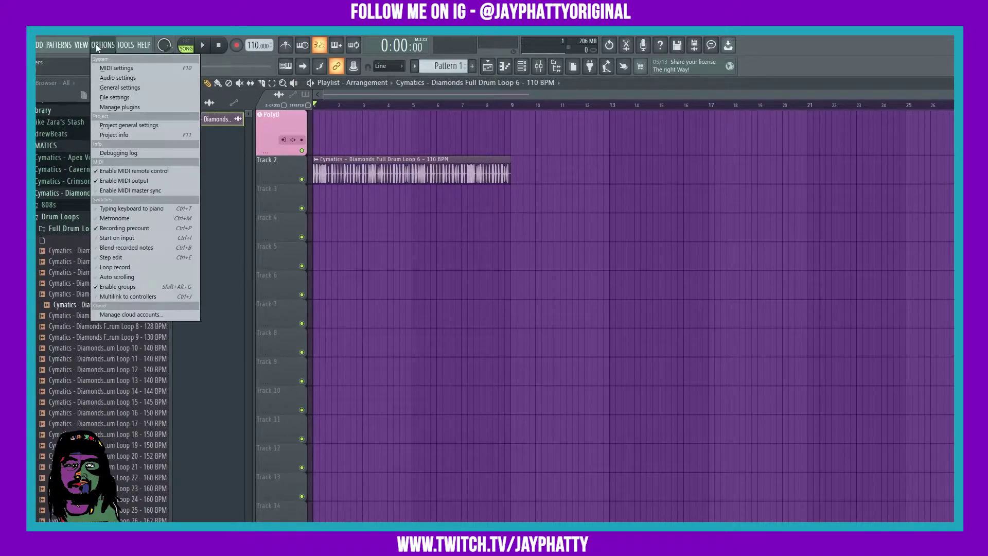
pyautogui.click(109, 78)
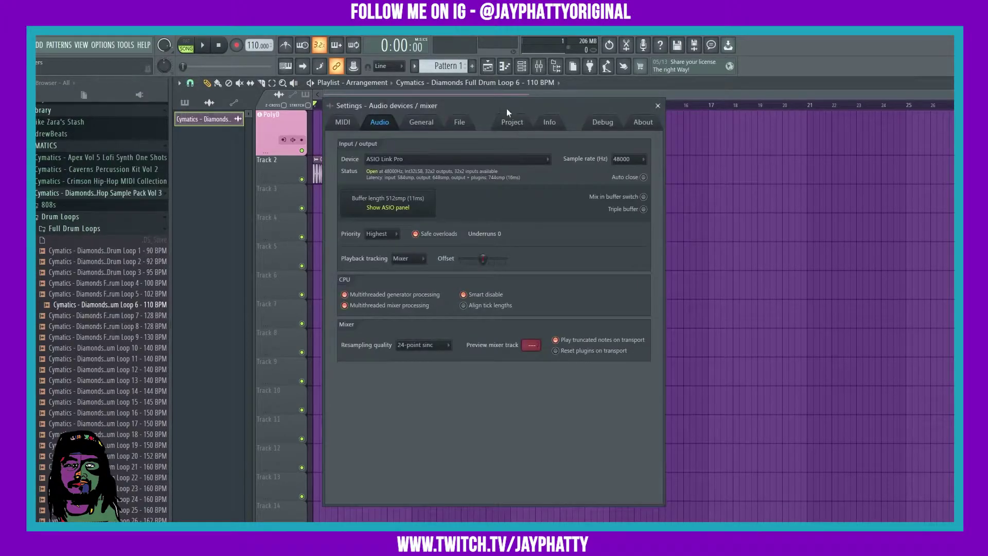
pyautogui.moveTo(481, 104); pyautogui.dragTo(567, 100)
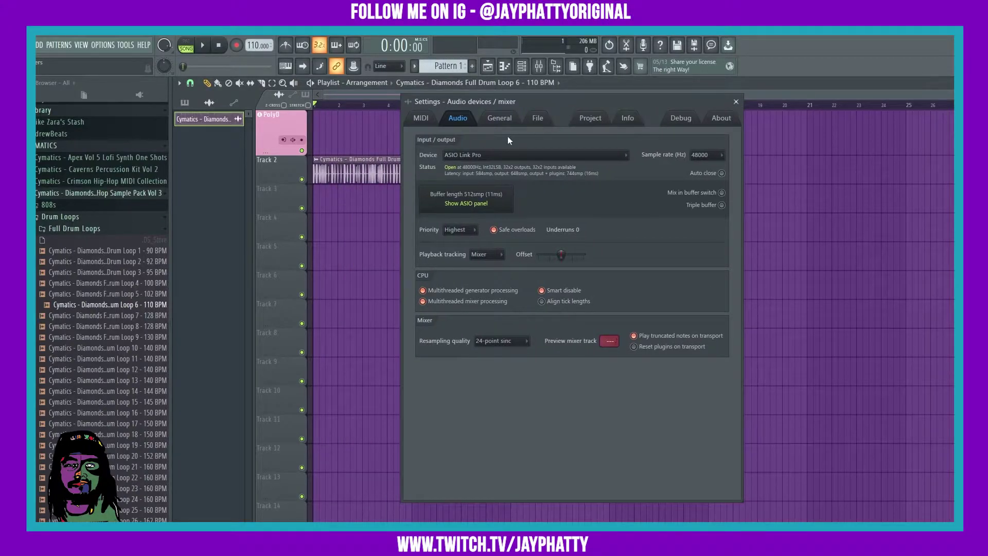
pyautogui.click(465, 155)
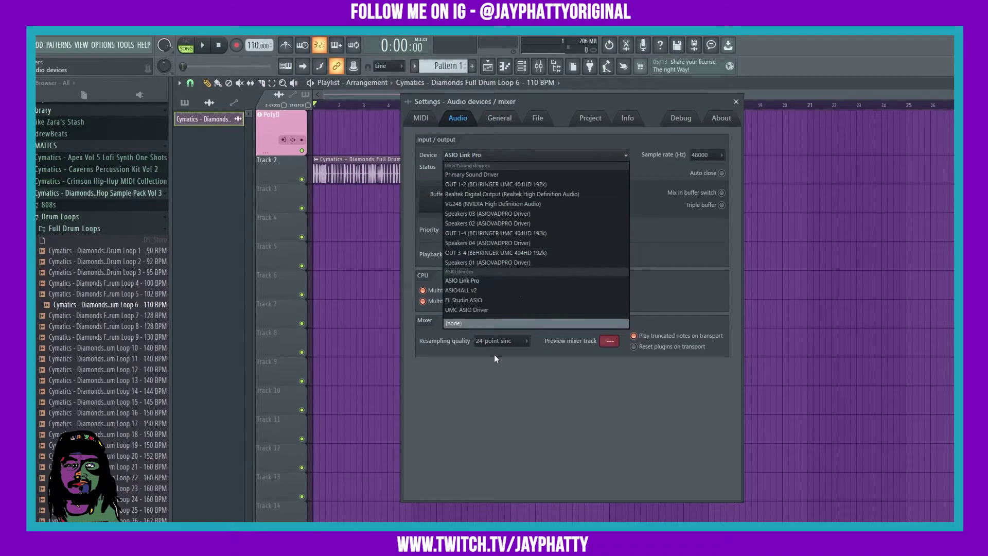
pyautogui.click(655, 180)
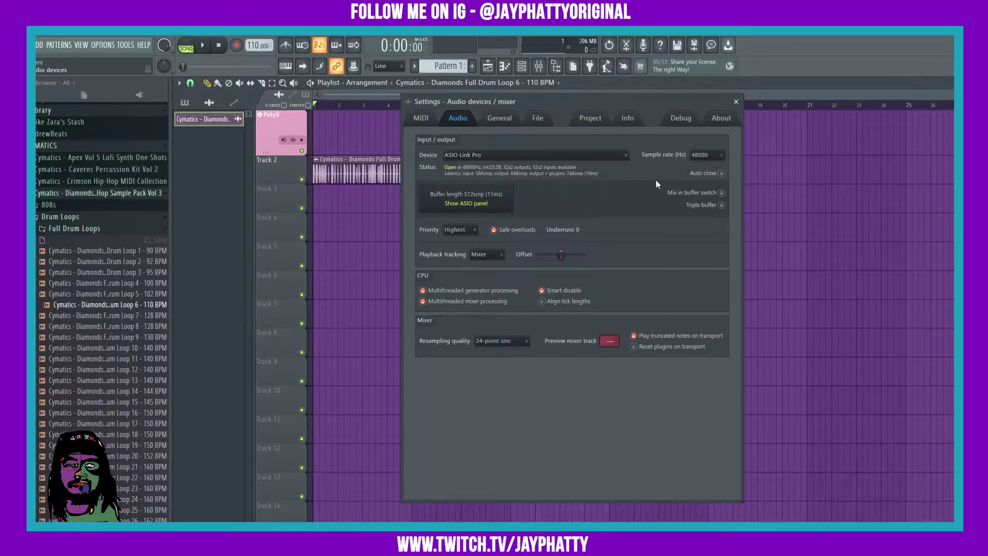
# Step: Open the ASIO Link Pro device's driver panel and view its buffer settings
pyautogui.click(505, 200)
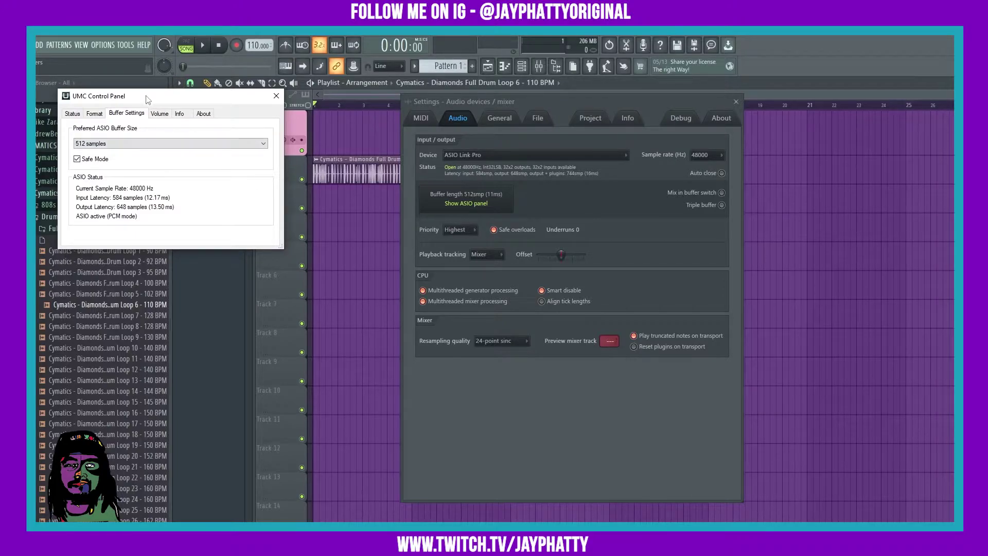
pyautogui.click(276, 96)
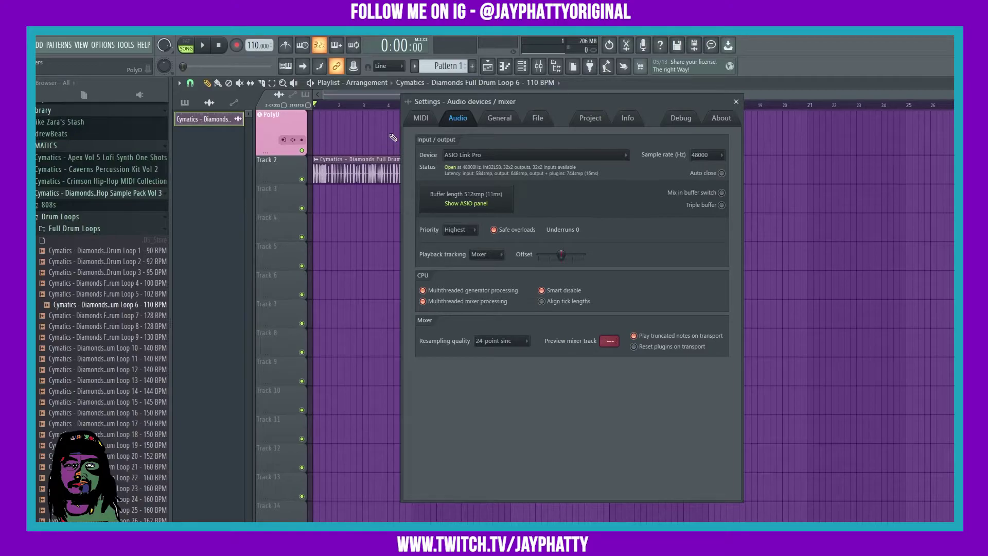
pyautogui.click(497, 203)
pyautogui.moveTo(188, 98); pyautogui.dragTo(642, 214)
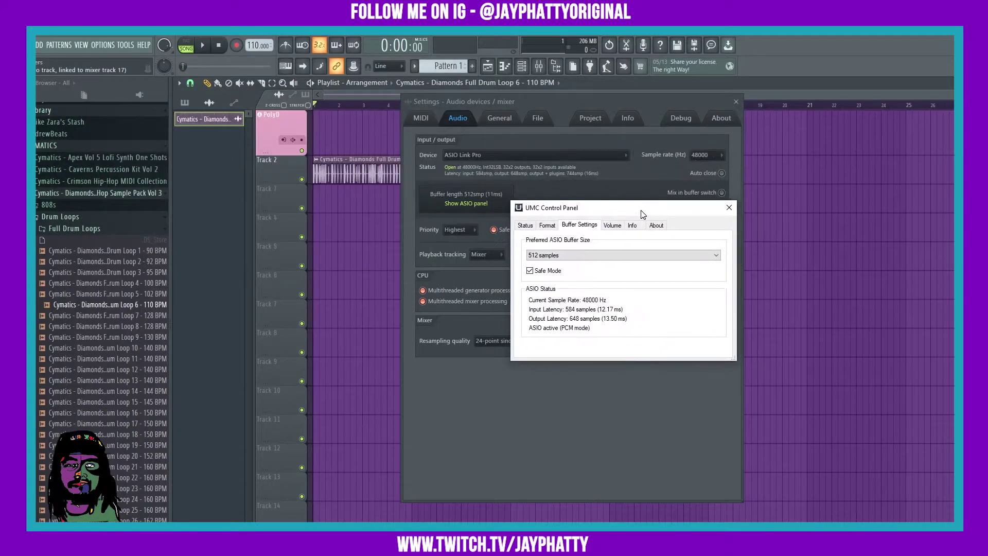
pyautogui.click(728, 207)
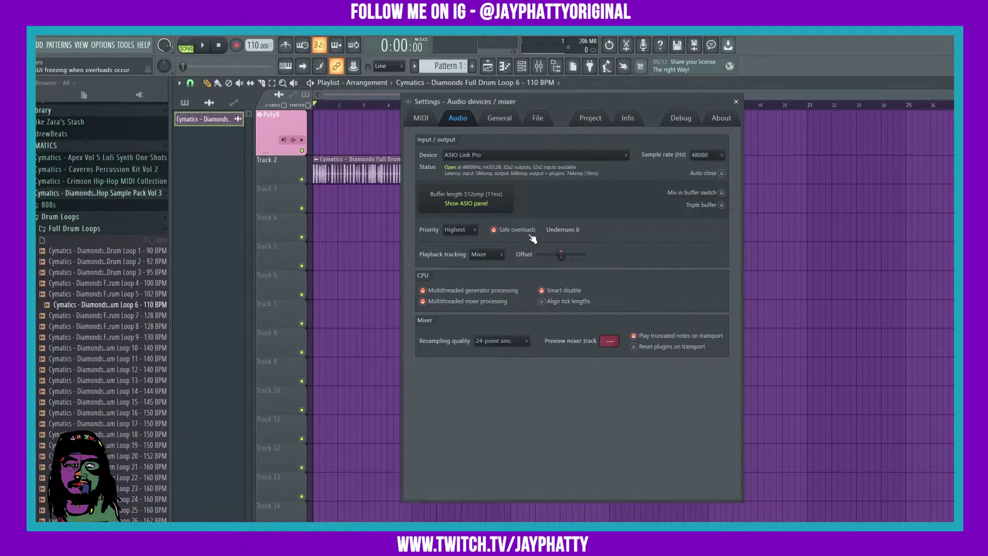
# Step: Examine the preferred ASIO buffer size choices offered in the UMC Control Panel
pyautogui.click(504, 203)
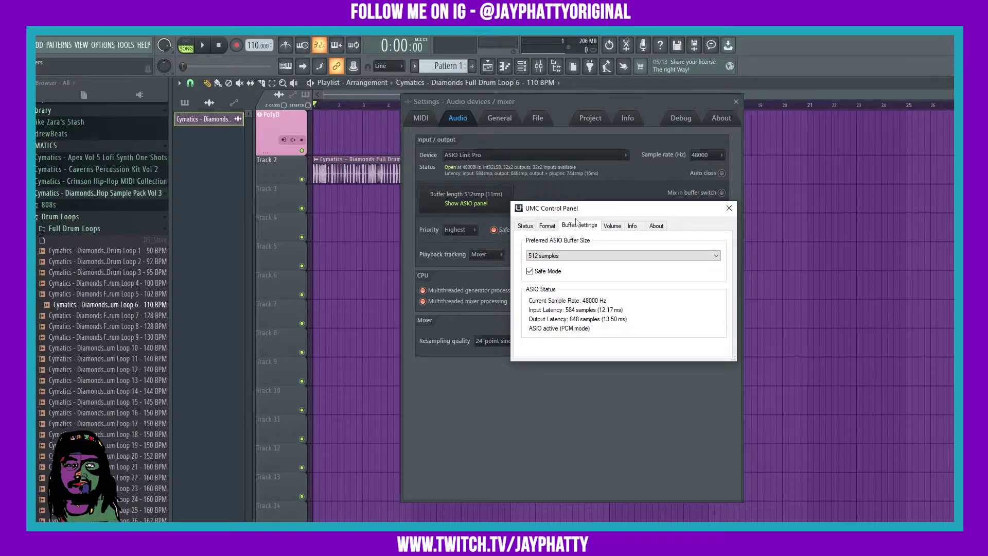
pyautogui.click(569, 255)
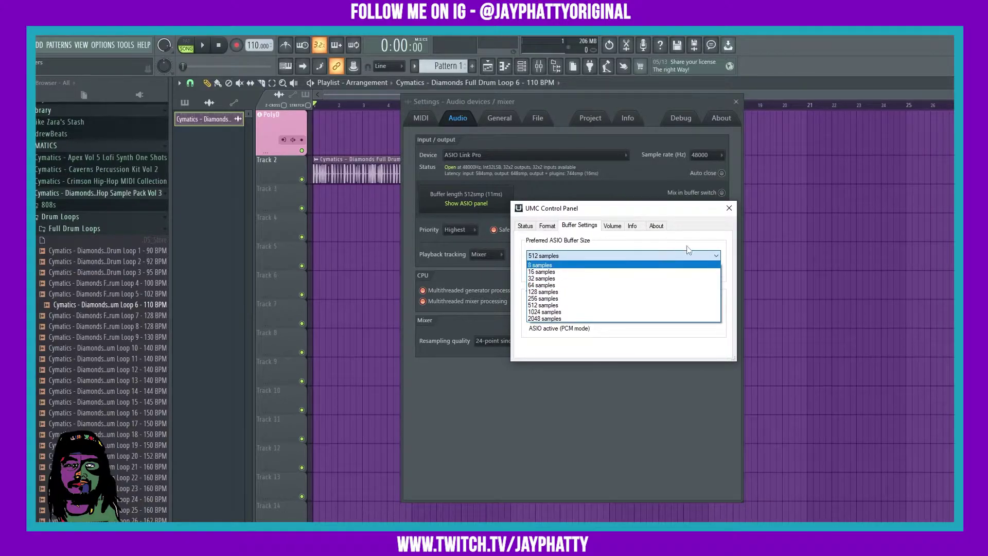
pyautogui.click(705, 241)
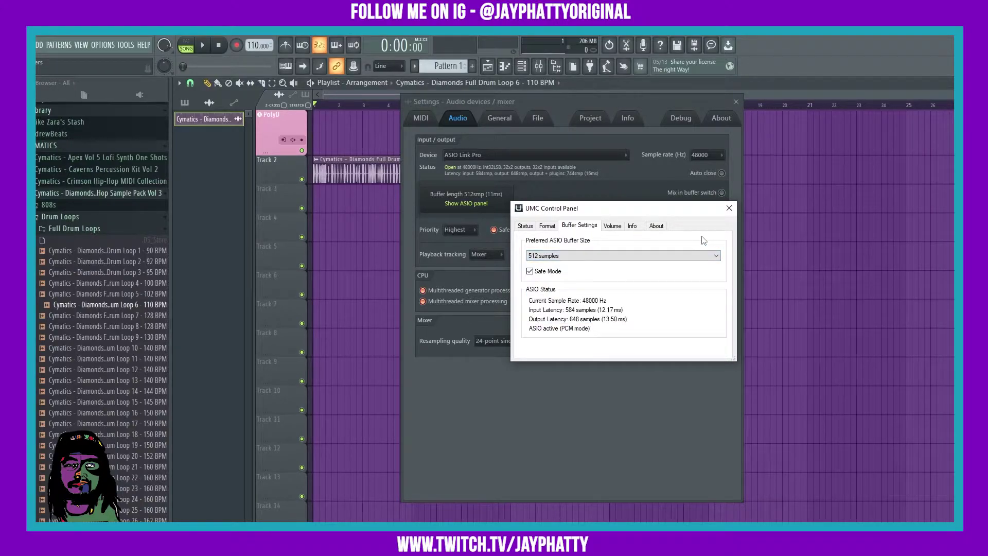
pyautogui.click(601, 257)
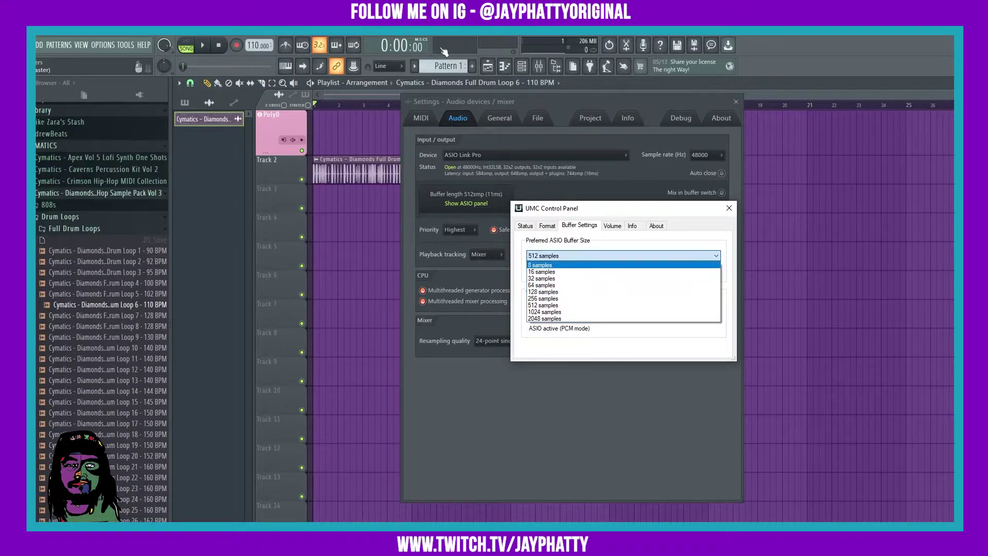
pyautogui.click(617, 181)
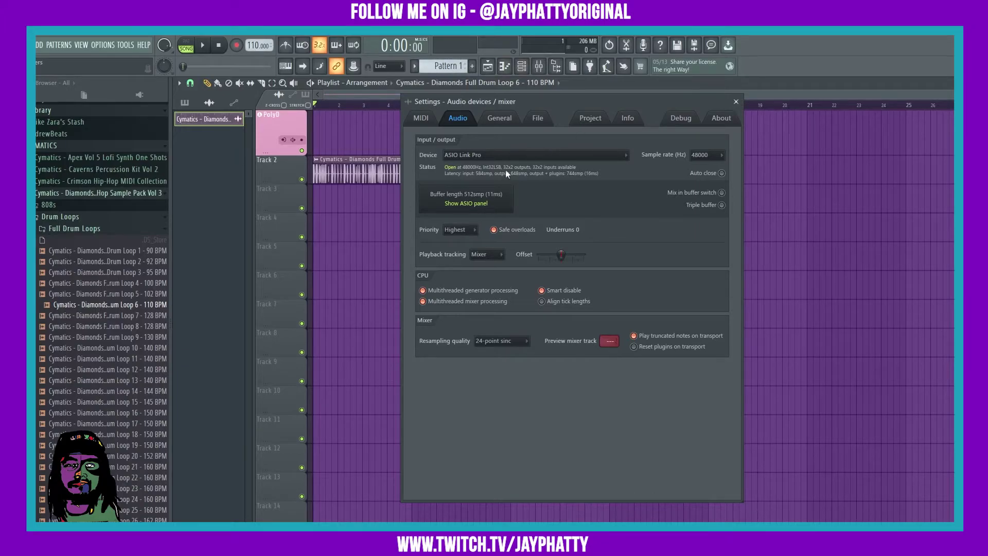
pyautogui.click(505, 198)
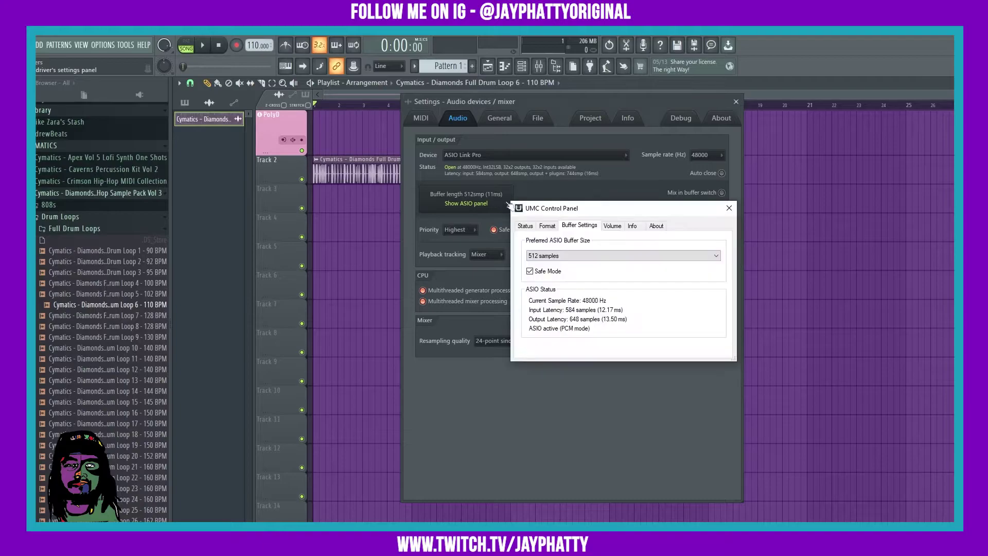
pyautogui.click(546, 256)
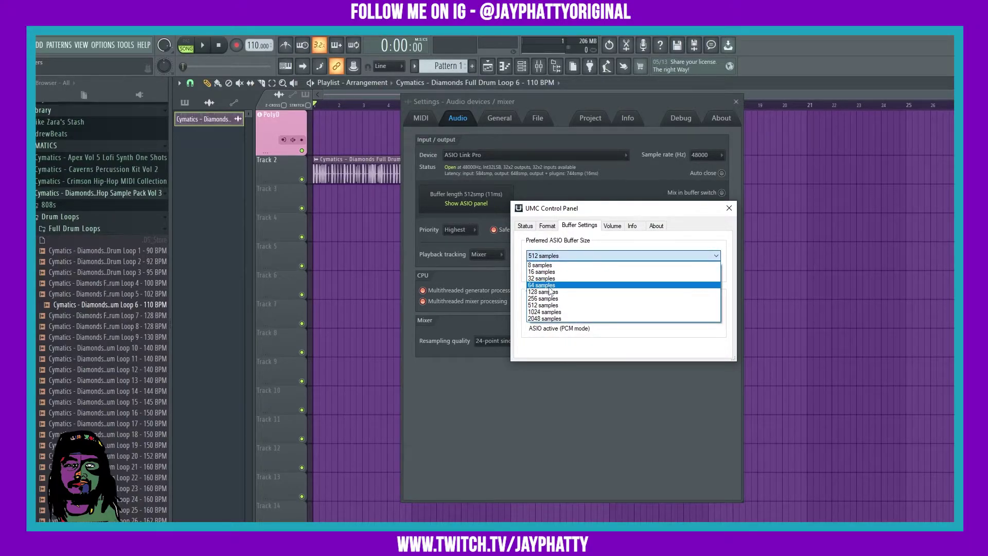
pyautogui.click(586, 188)
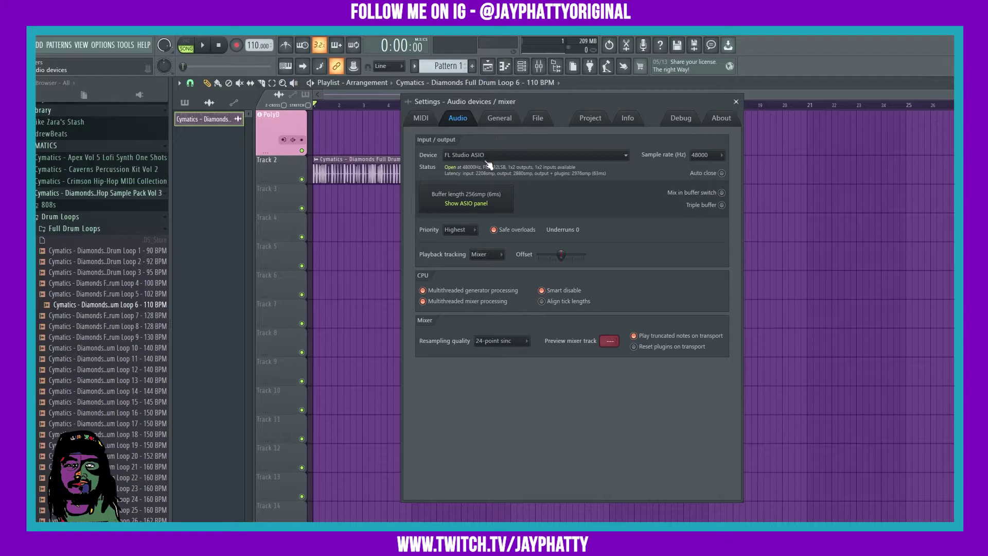
# Step: Set the FL Studio ASIO driver's buffer length to 512 and check the setting in its panel
pyautogui.click(507, 201)
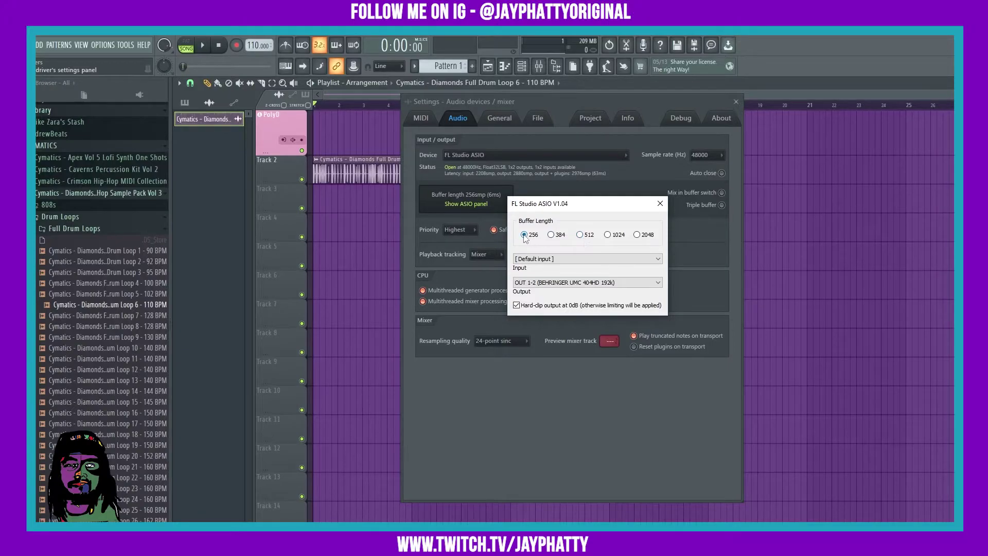
pyautogui.click(585, 236)
pyautogui.click(660, 204)
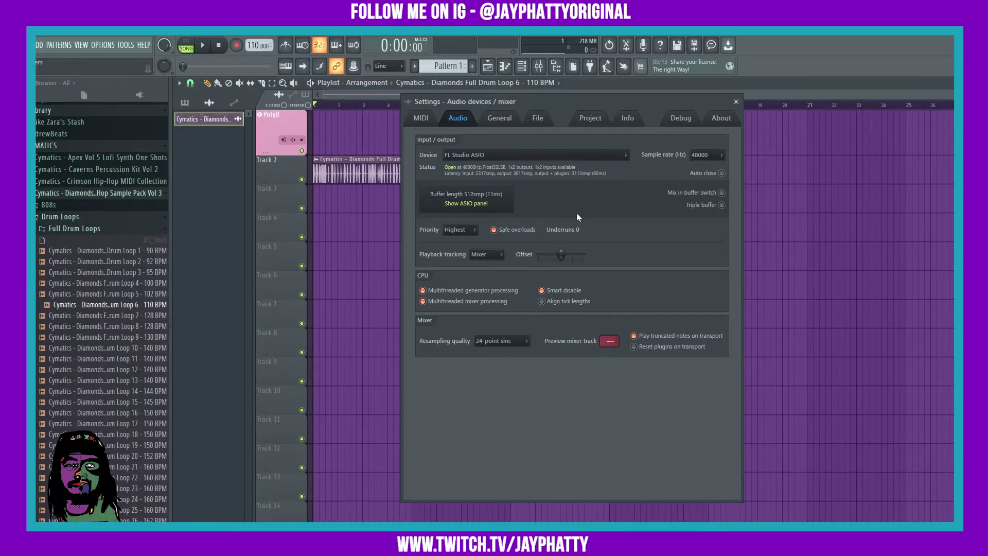
pyautogui.click(465, 203)
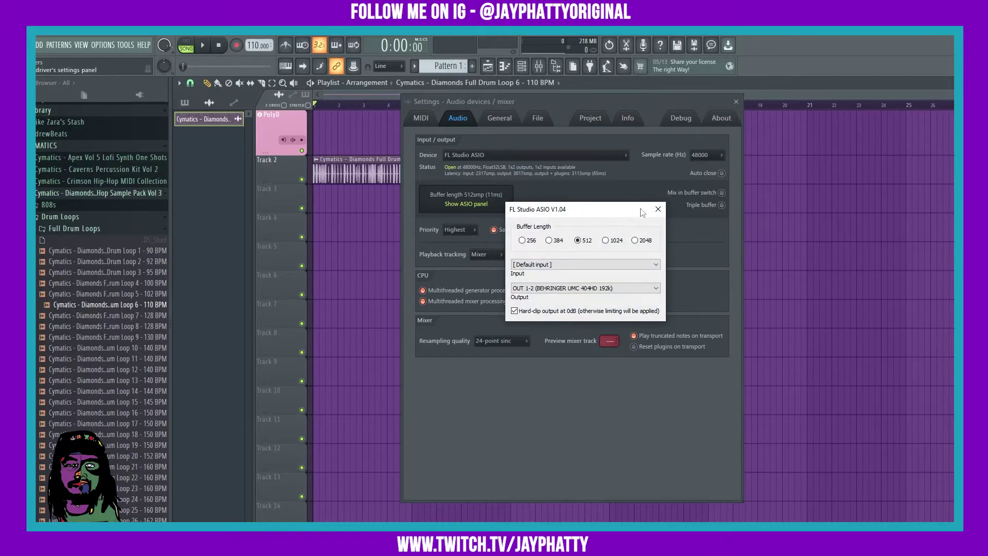
pyautogui.click(658, 209)
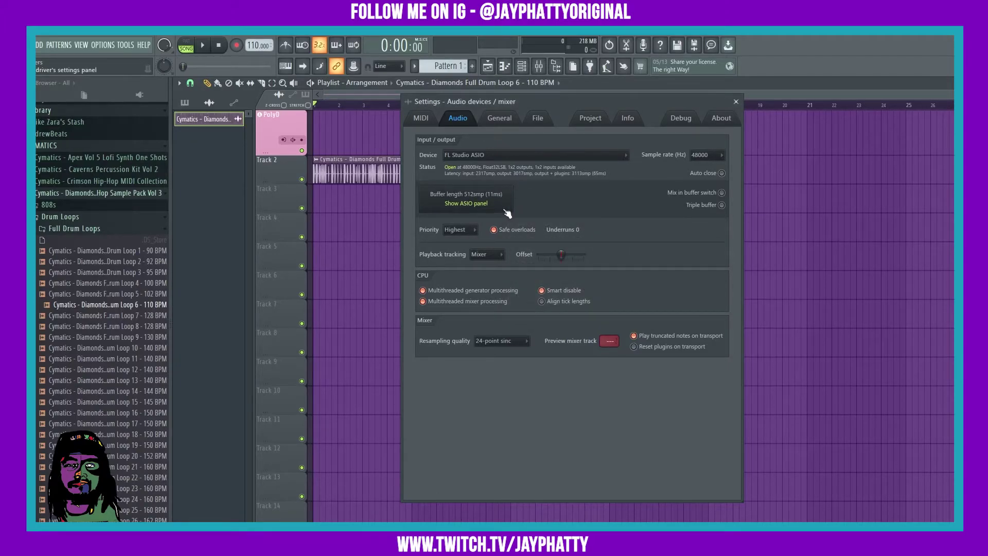
# Step: Switch the audio device to UMC ASIO Driver and check its buffer settings
pyautogui.click(492, 156)
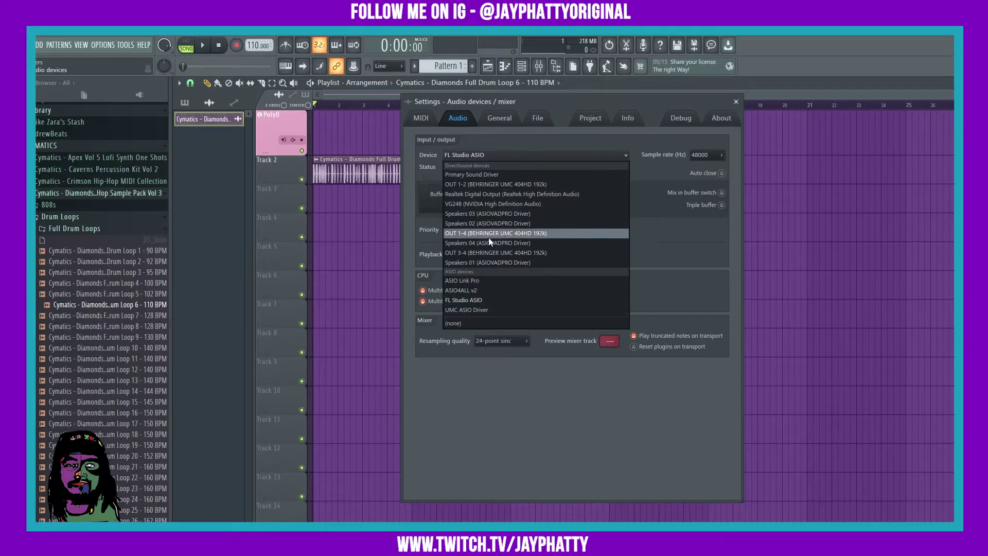
pyautogui.click(481, 309)
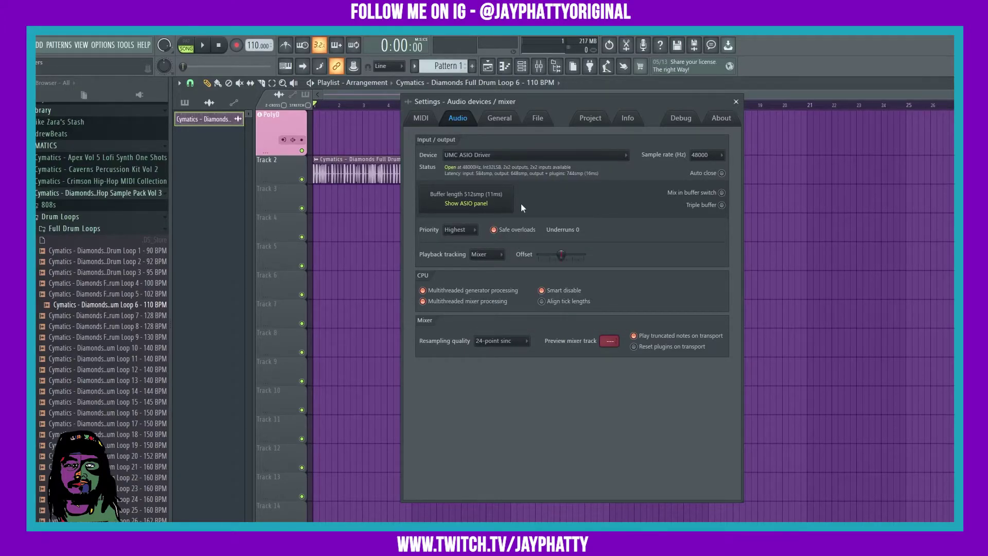
pyautogui.click(465, 203)
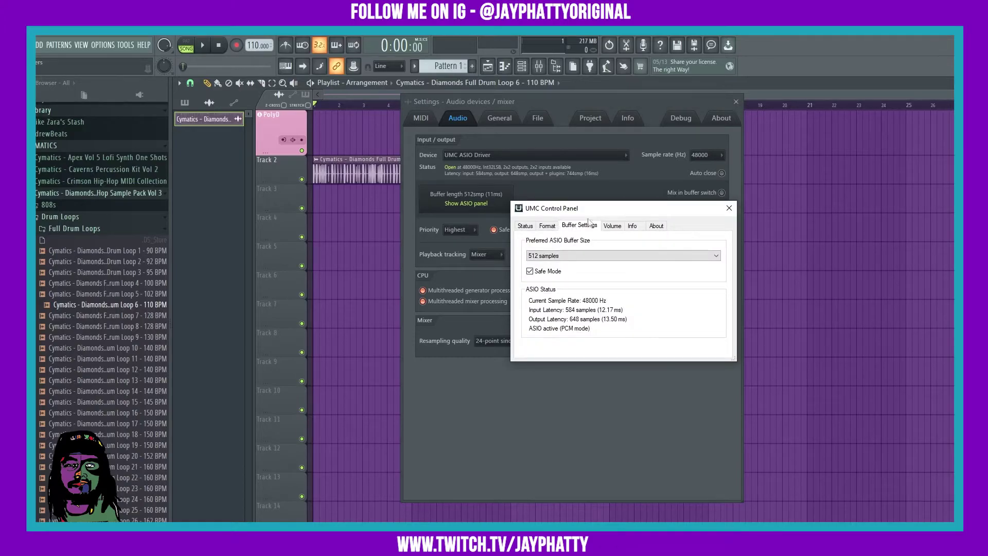
pyautogui.click(728, 208)
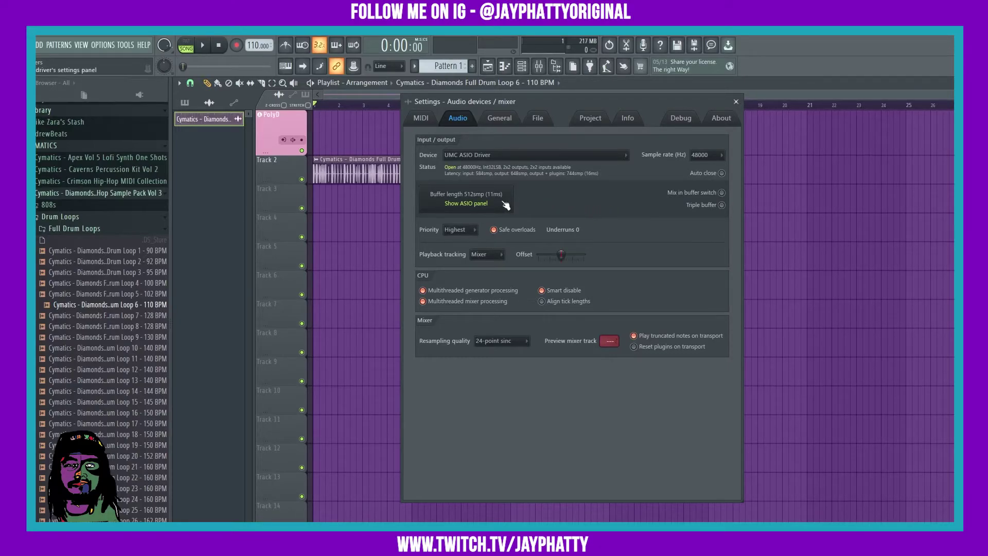
# Step: Review the preferred buffer size options for the UMC ASIO Driver without changing the selection
pyautogui.click(466, 203)
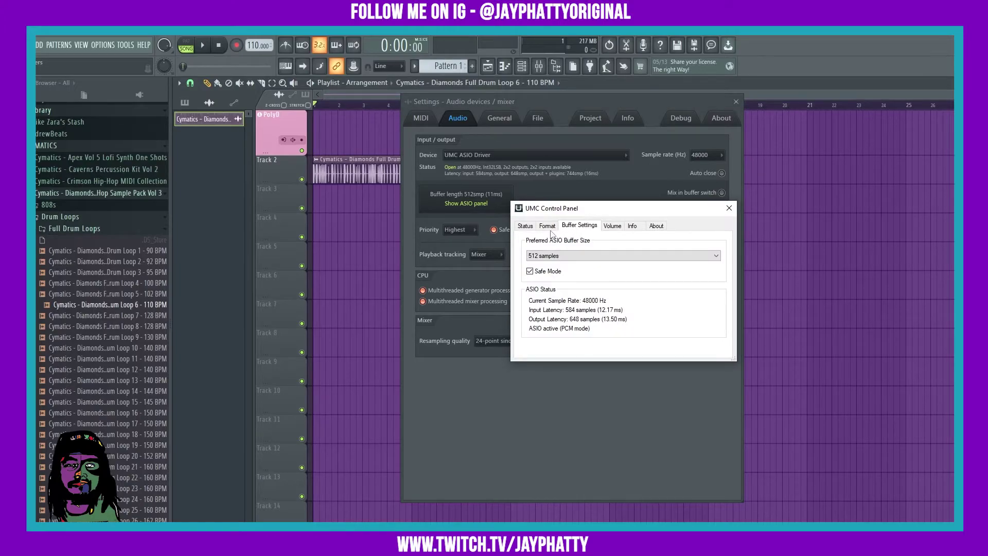
pyautogui.click(571, 257)
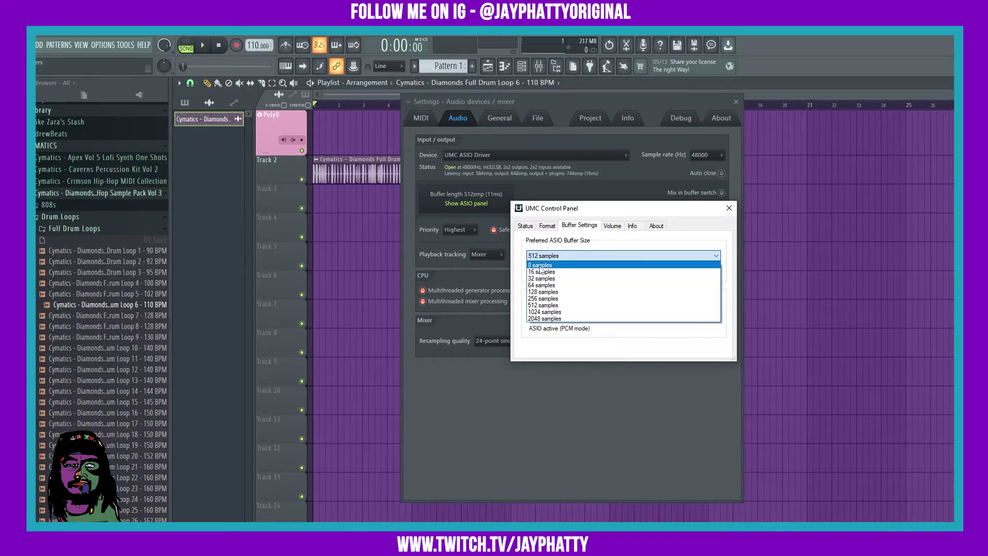
pyautogui.click(626, 193)
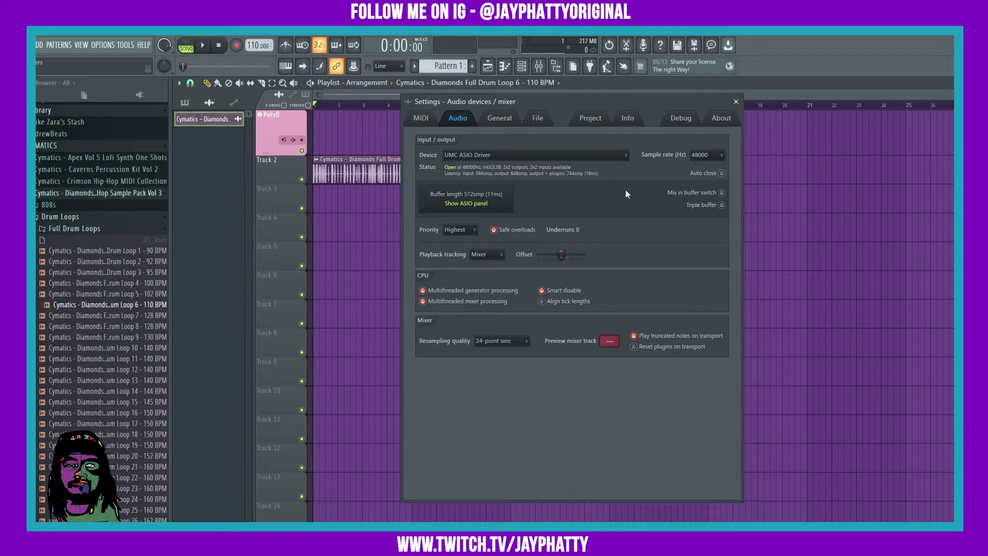
pyautogui.click(497, 200)
pyautogui.click(556, 256)
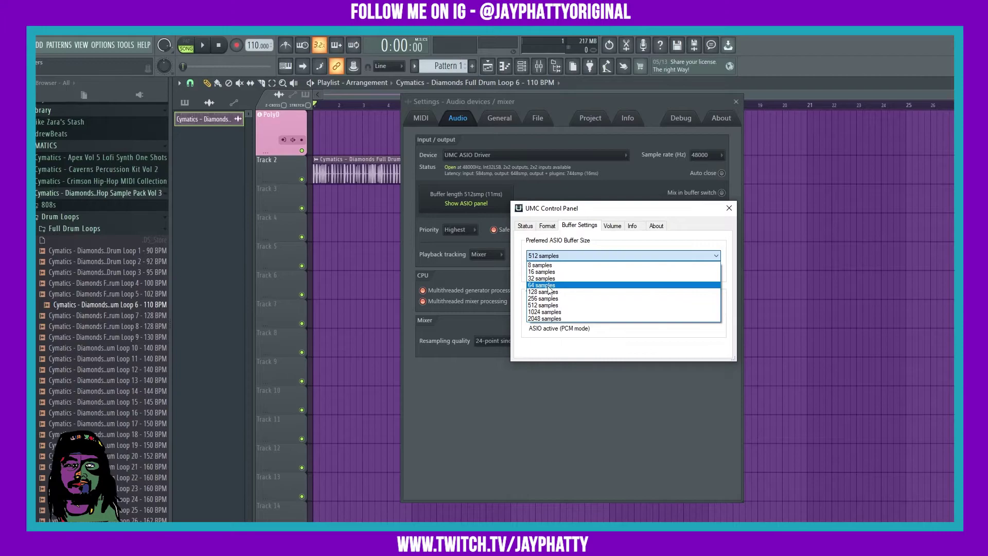
pyautogui.click(546, 382)
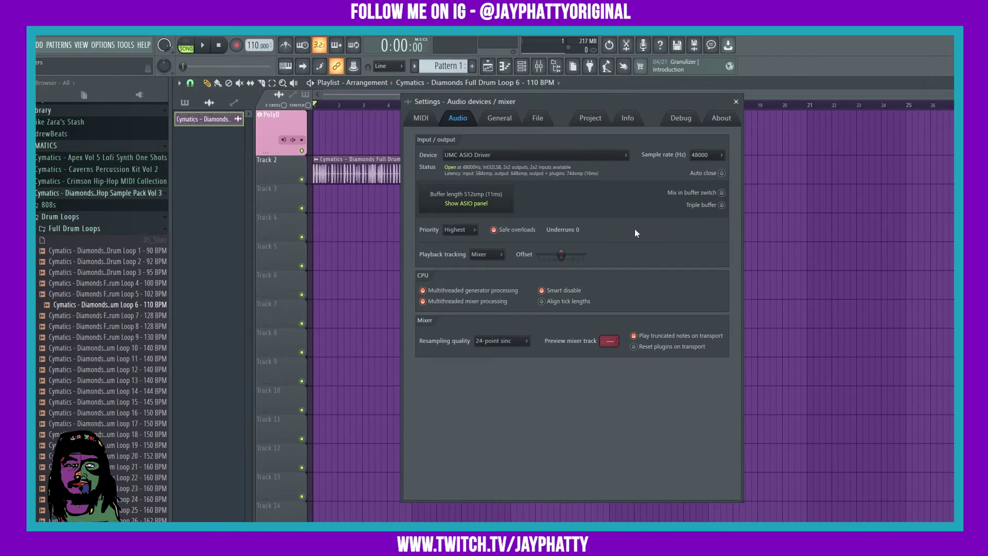
# Step: Close the audio settings and open the mixer with the SideChain Bus track selected
pyautogui.click(736, 102)
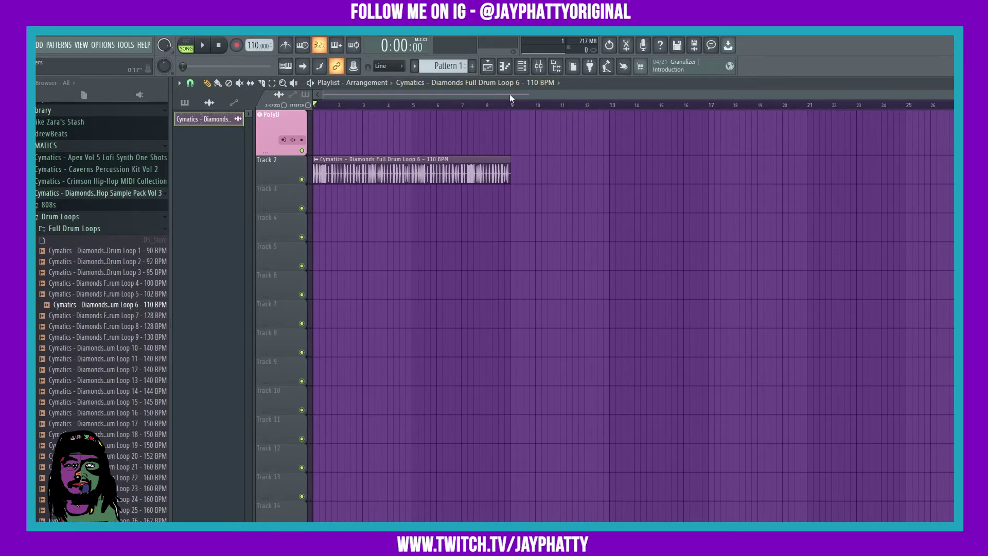
pyautogui.click(522, 70)
pyautogui.click(521, 67)
pyautogui.click(539, 66)
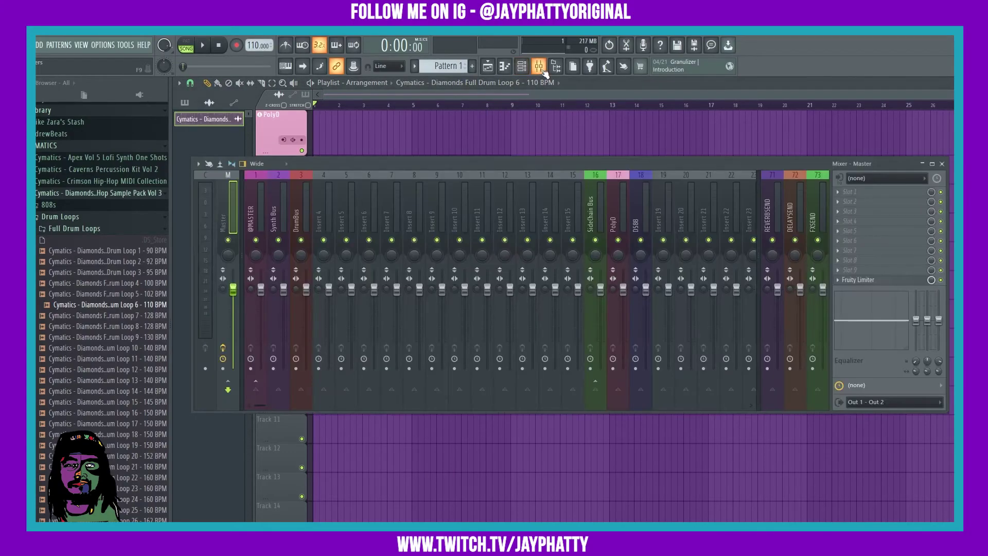
pyautogui.click(618, 205)
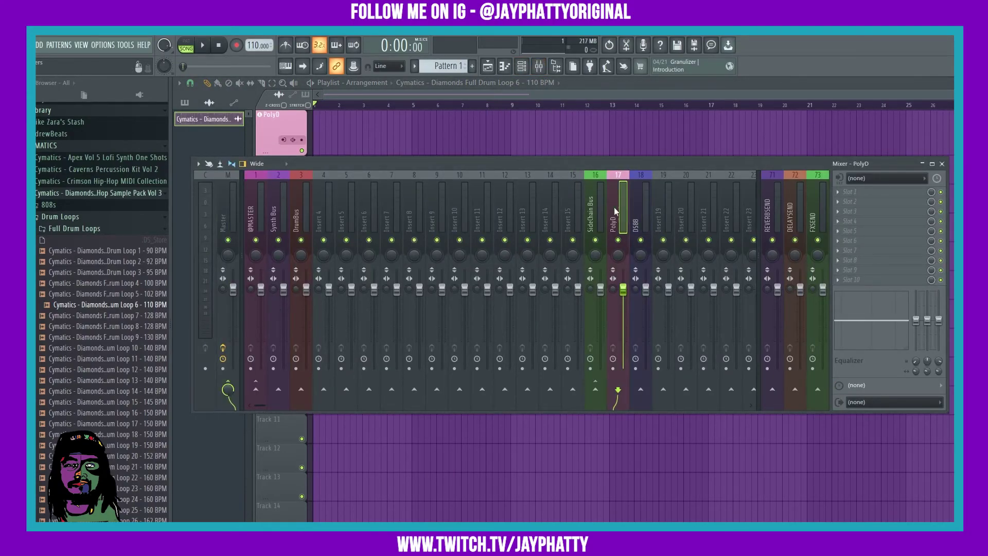
pyautogui.click(593, 208)
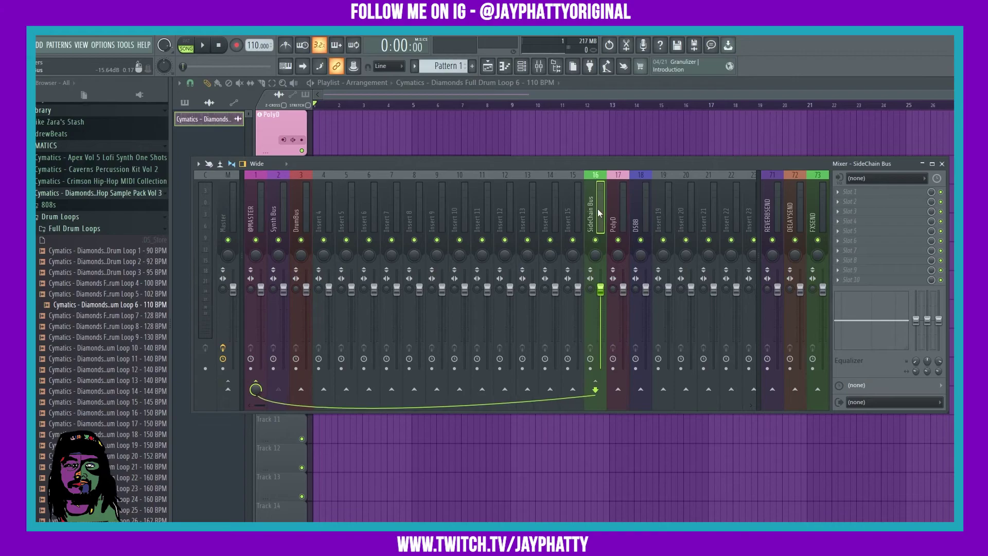
# Step: Examine the track delay options for the SideChain Bus, including setting it in ms, samples or beats
pyautogui.click(937, 179)
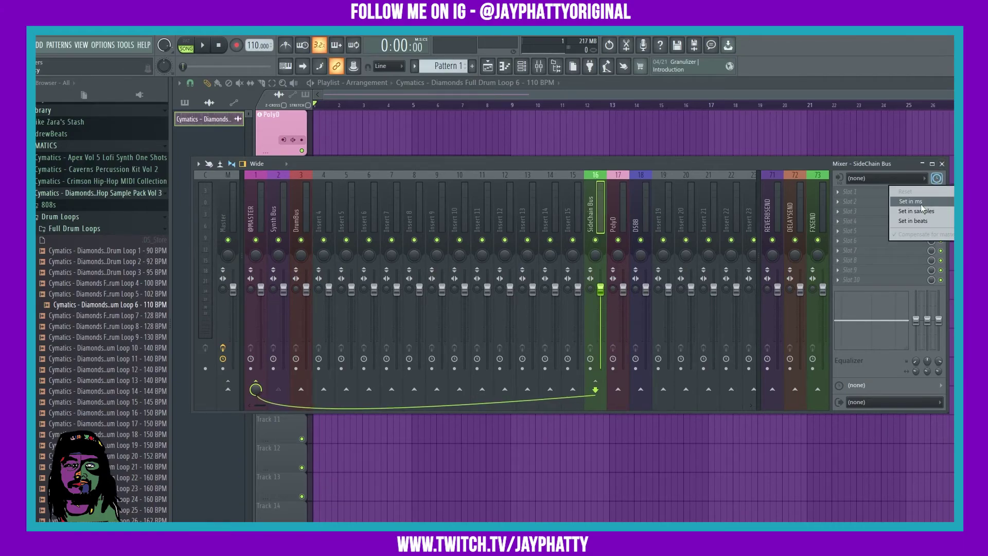
pyautogui.click(718, 163)
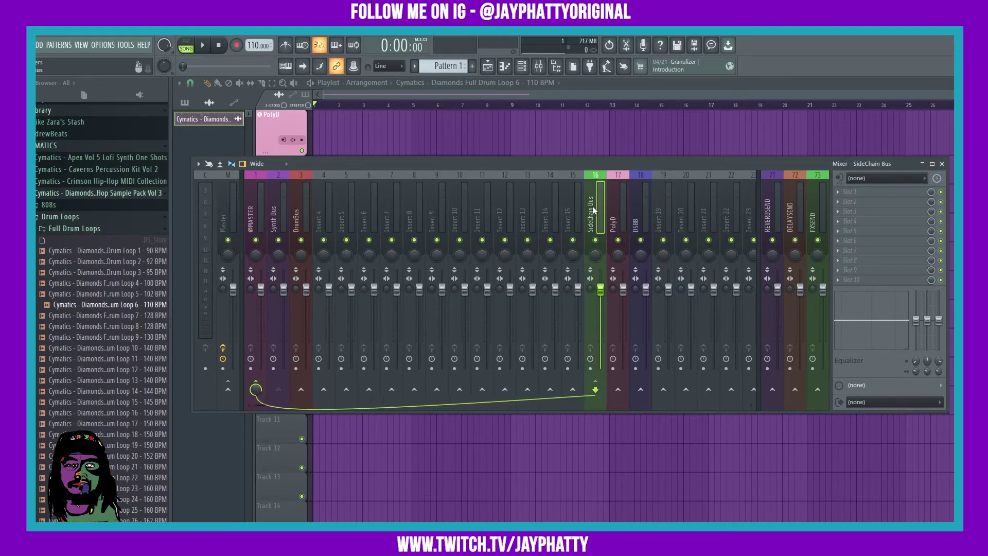
pyautogui.click(936, 178)
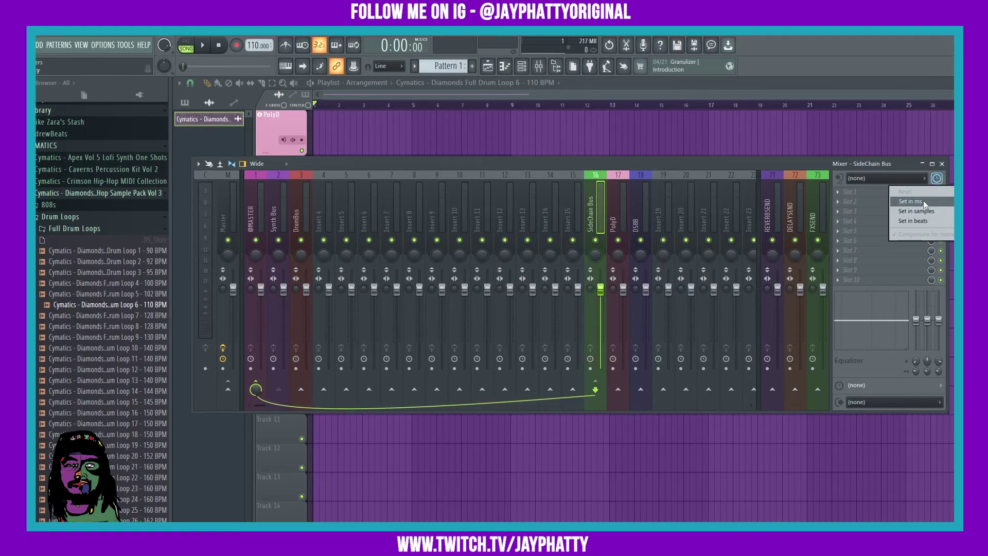
pyautogui.click(897, 160)
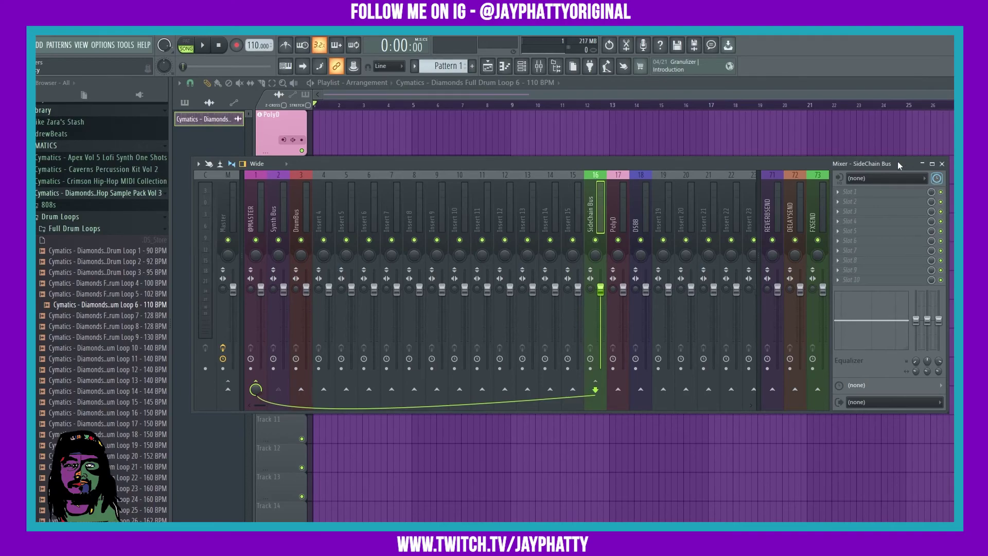